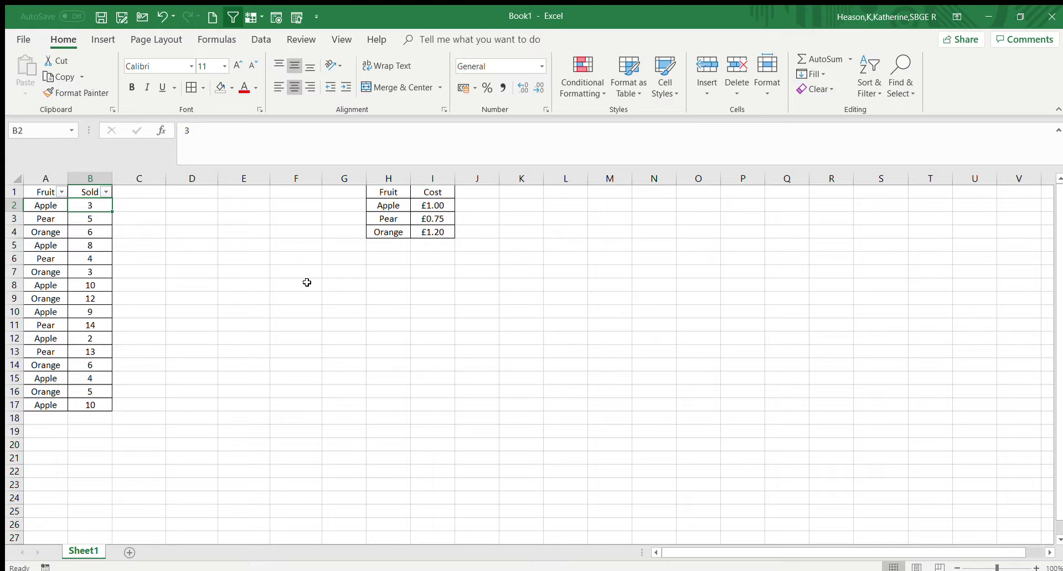
Step: Examine the fruit sales list in columns A and B and the price table in H1:I4, comparing the Apple entries
drag(47, 187, 94, 179)
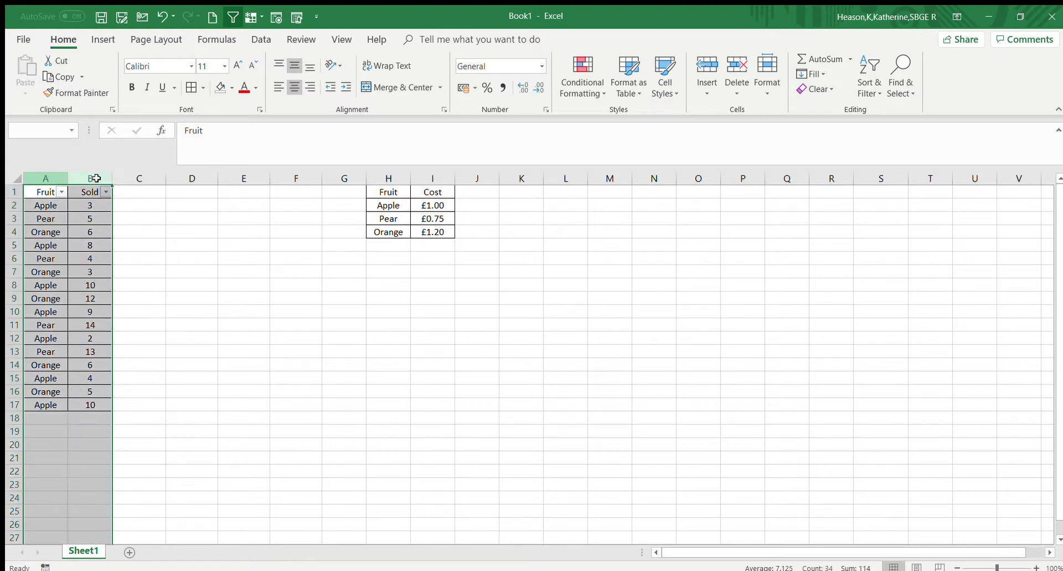
click(369, 222)
drag(390, 191, 444, 227)
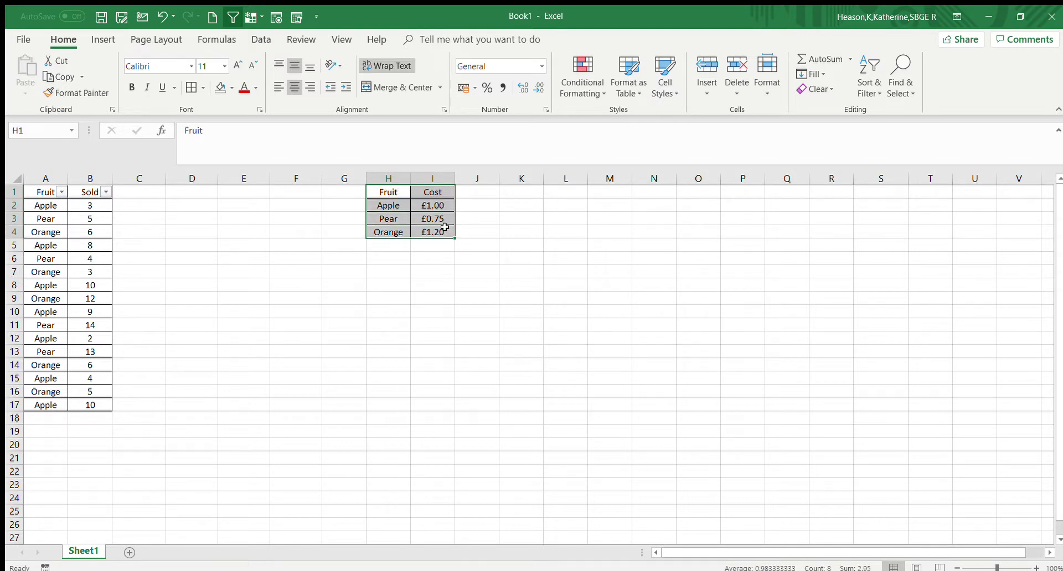
click(228, 275)
click(56, 206)
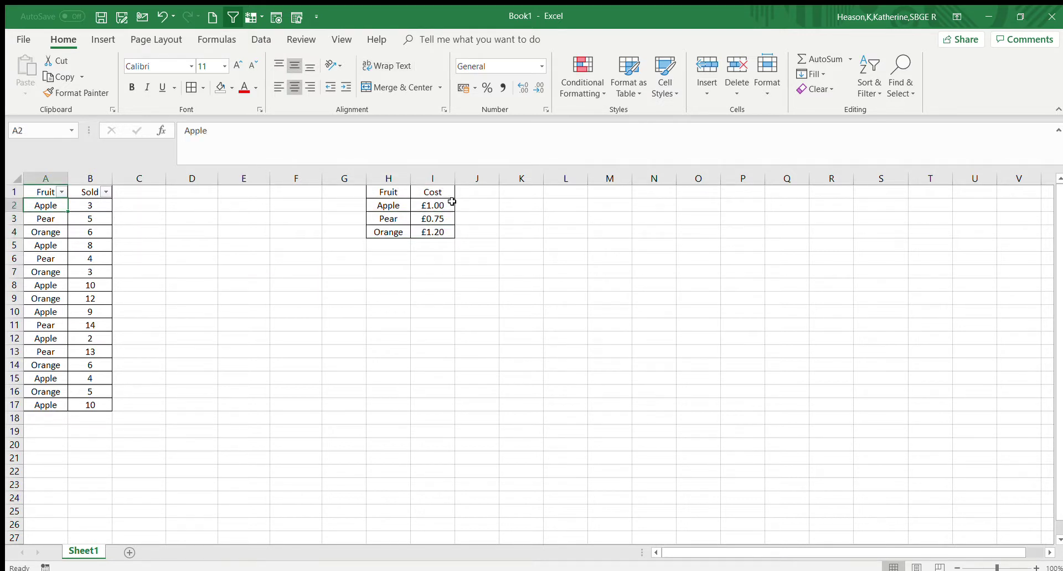
click(450, 204)
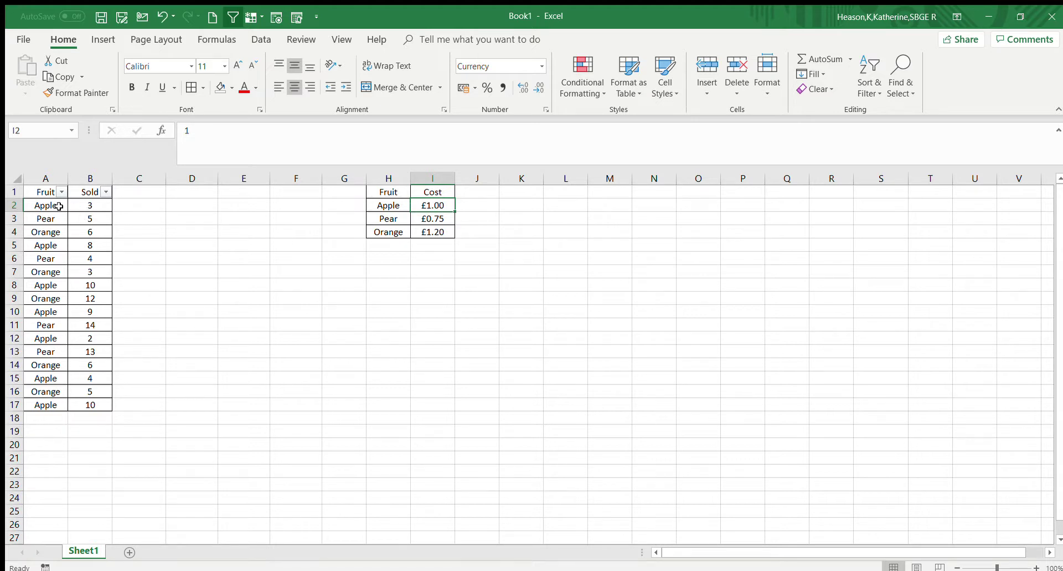
click(95, 204)
click(124, 204)
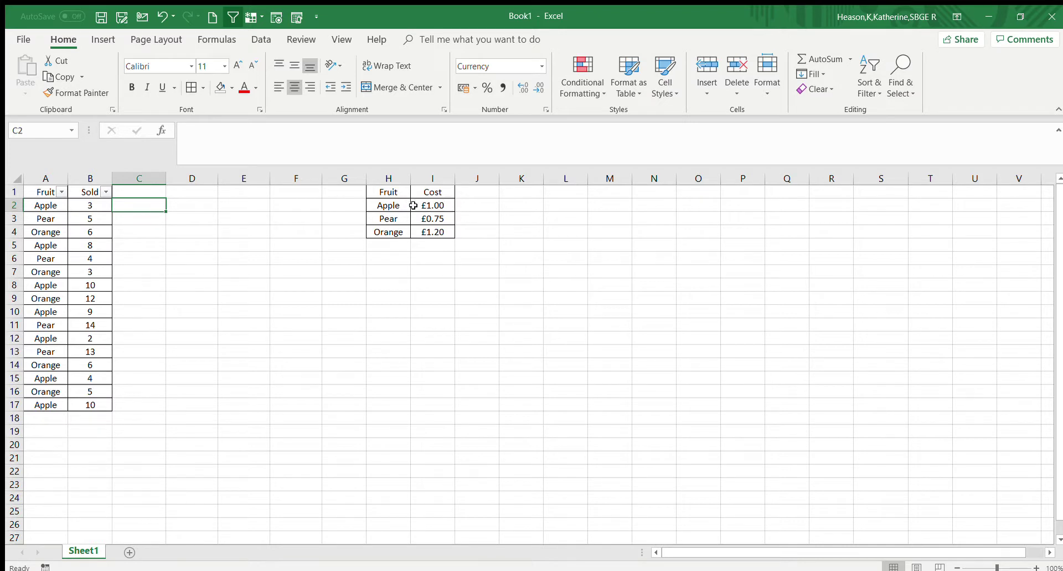
Step: Add the header "Cost of fruit" in C1 beside the Sold column
click(145, 192)
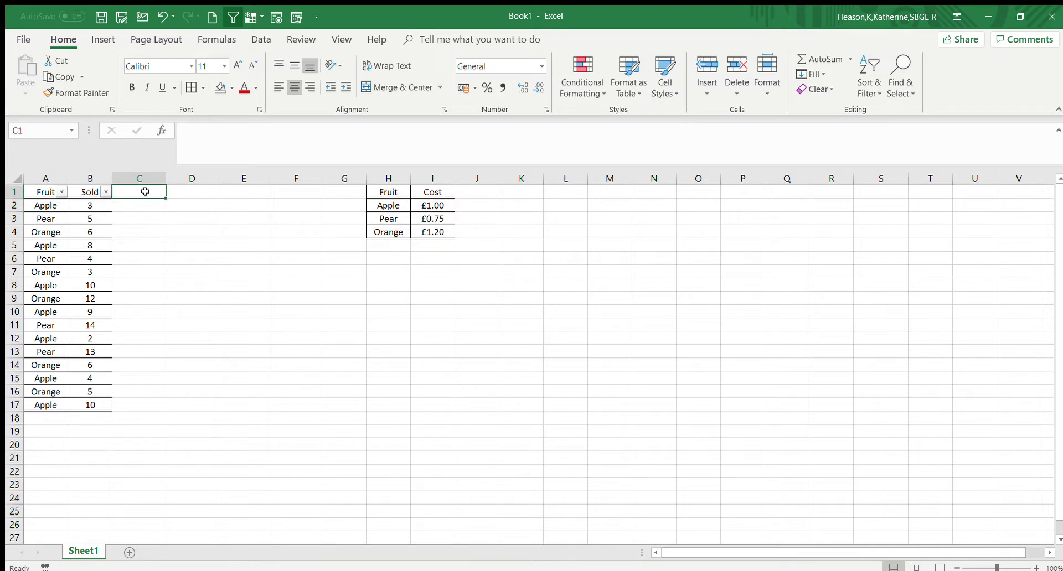
text(Cost of fru)
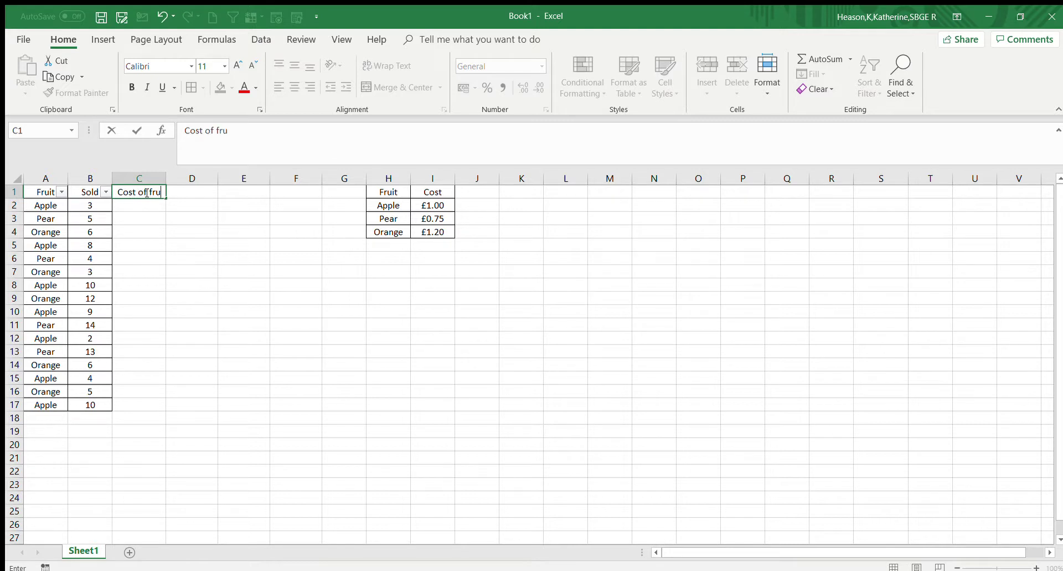
text(it)
key(Return)
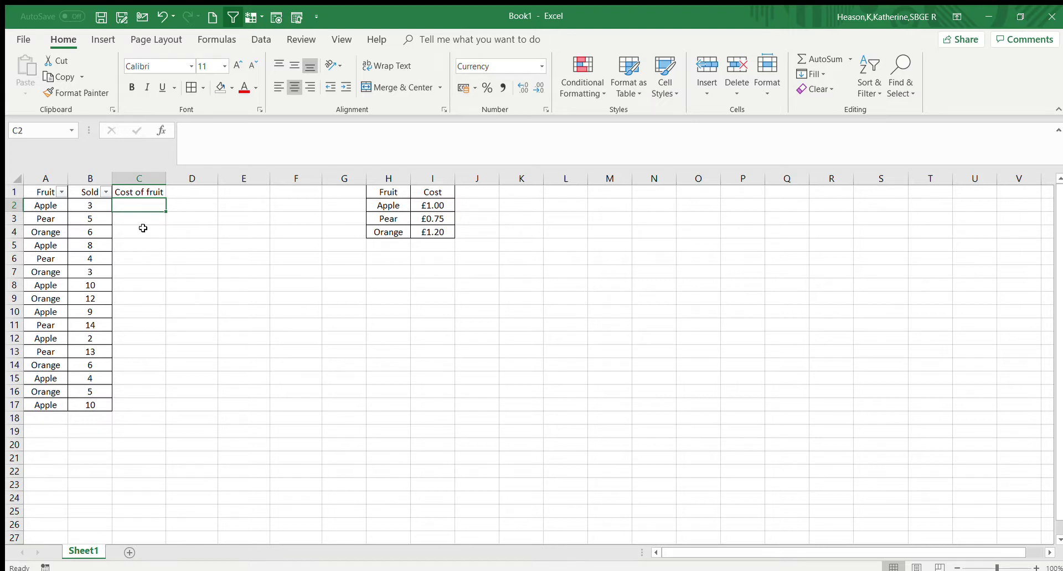
Step: Enter the costs £1, 0.75 and 1.20 manually in C2:C4 for Apple, Pear and Orange
text(£1)
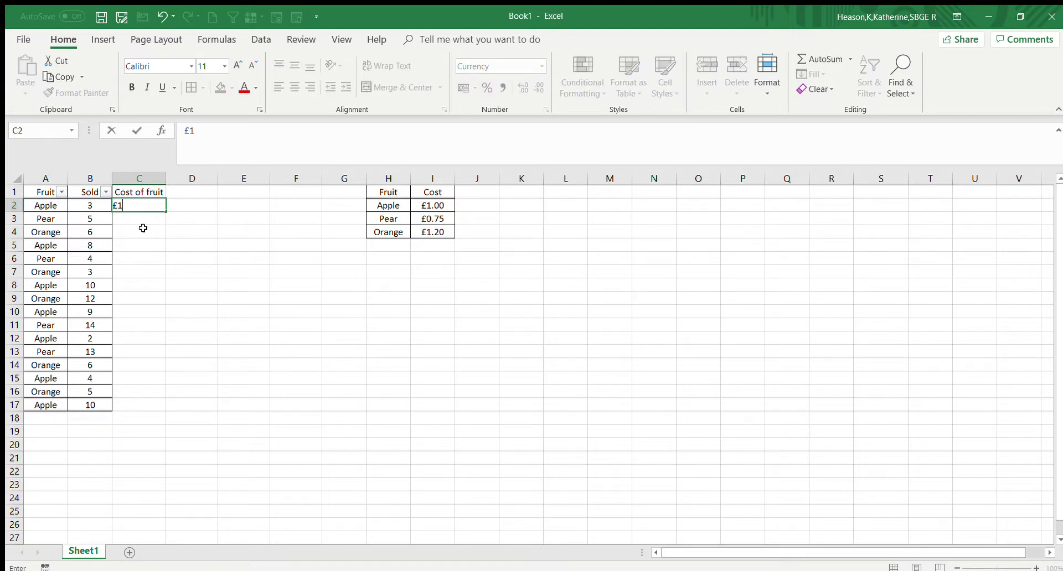
key(Return)
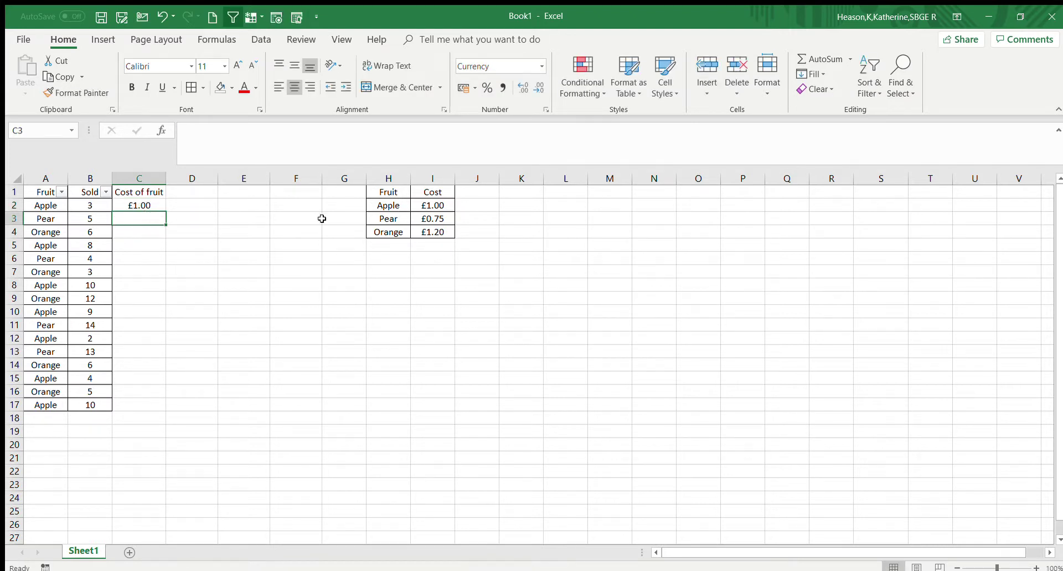
text(0.)
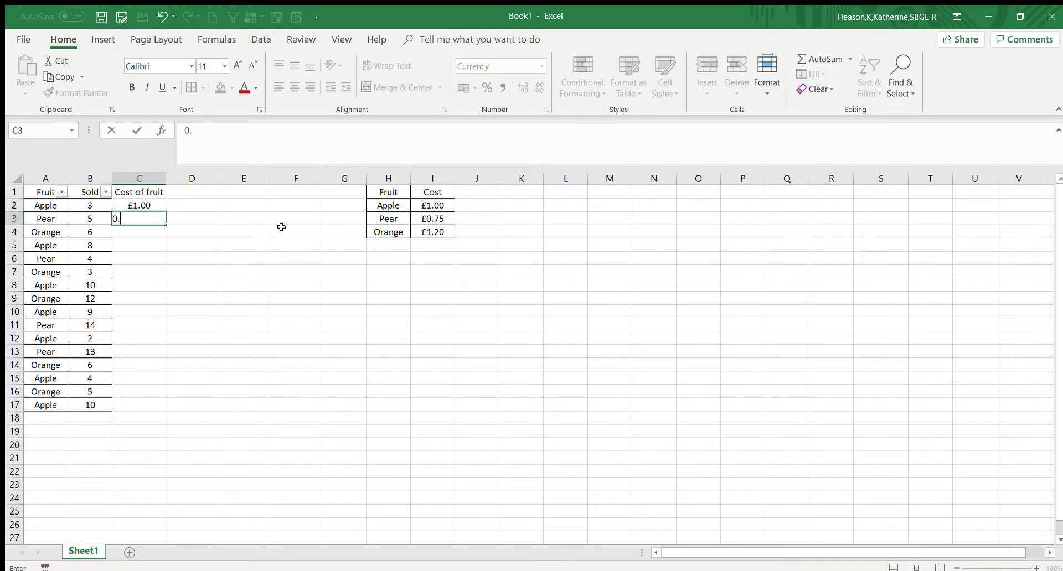
text(75)
key(Return)
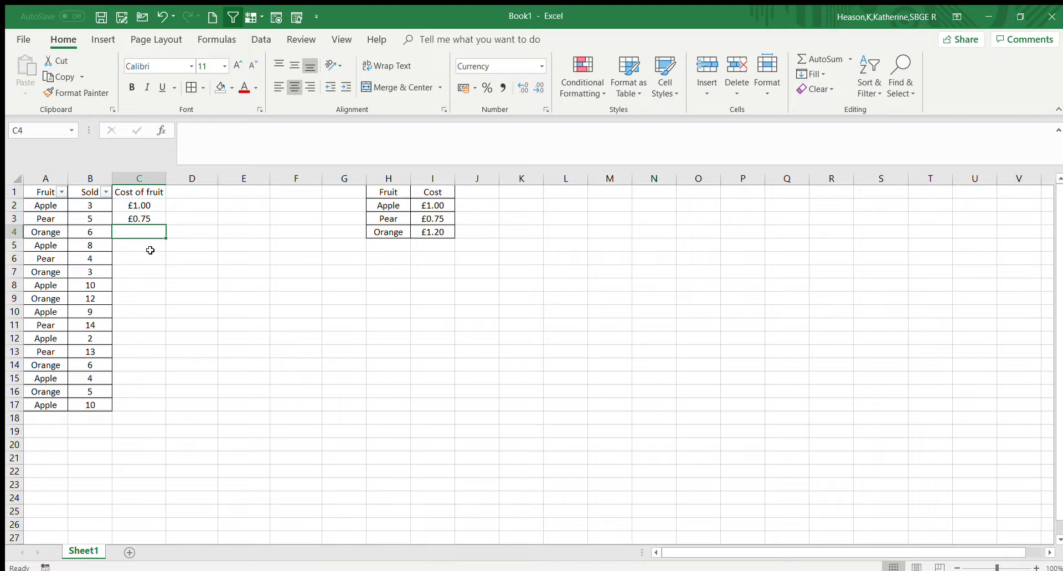
text(1.20)
key(Return)
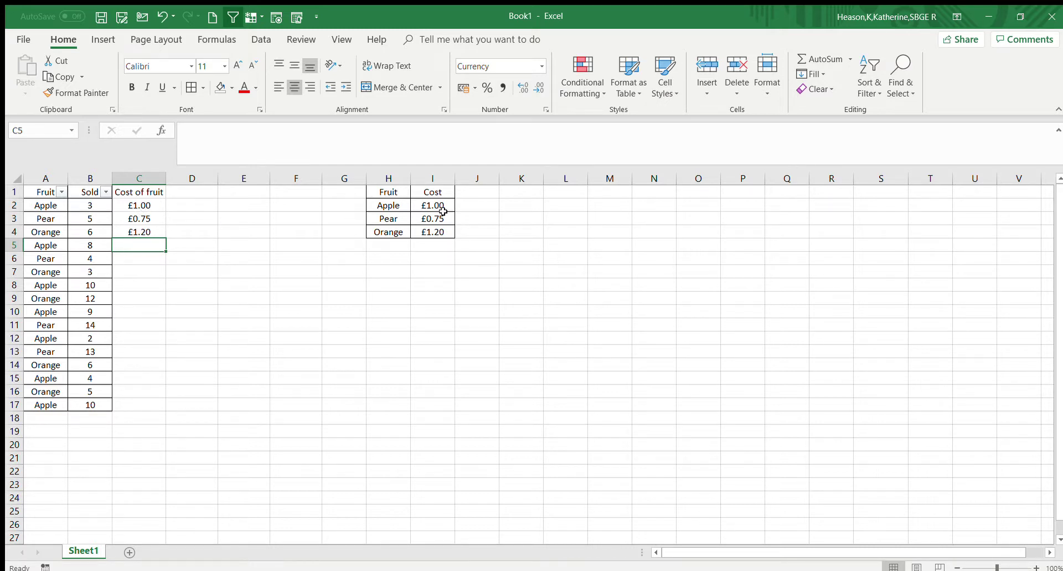
Step: Clear the manually entered costs from C2:C4
click(156, 206)
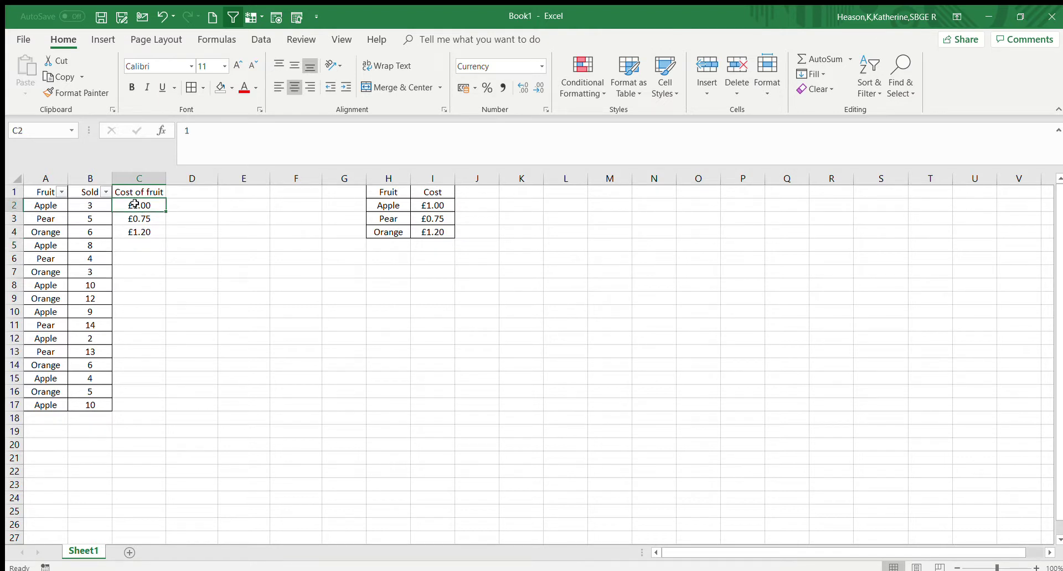
click(53, 206)
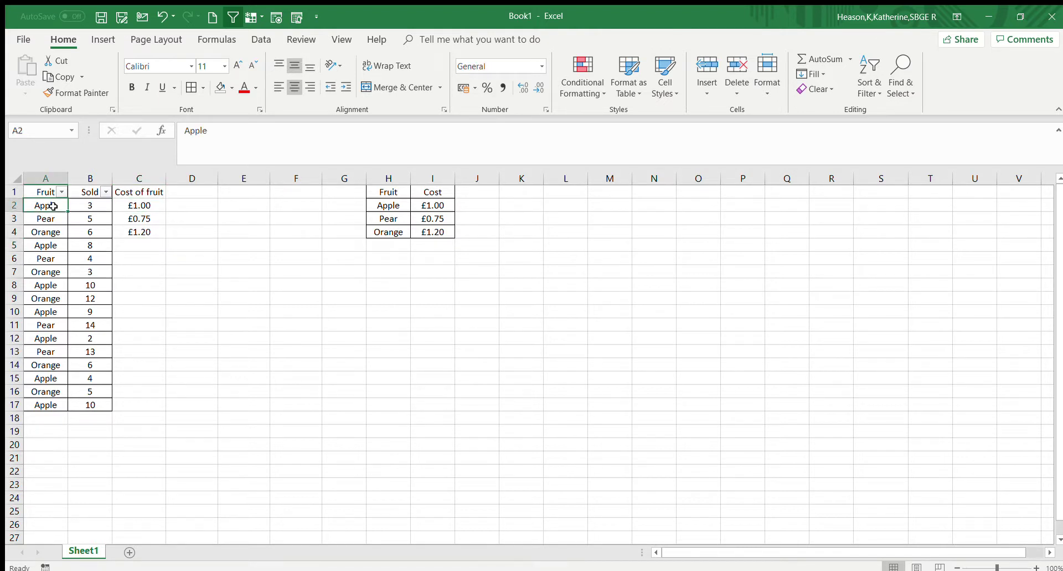
drag(391, 207, 446, 235)
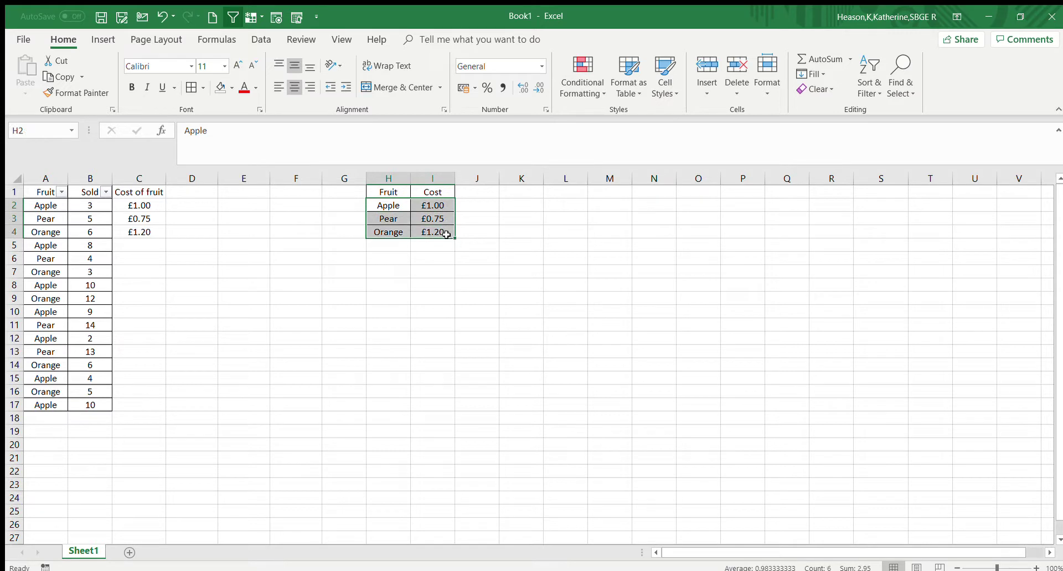
click(422, 205)
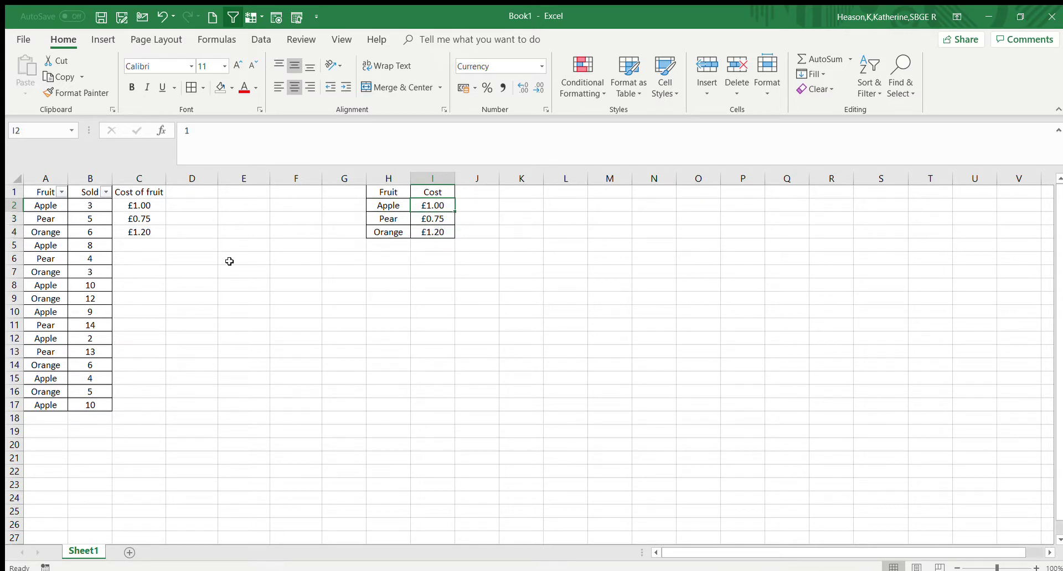
drag(147, 206, 152, 233)
key(Delete)
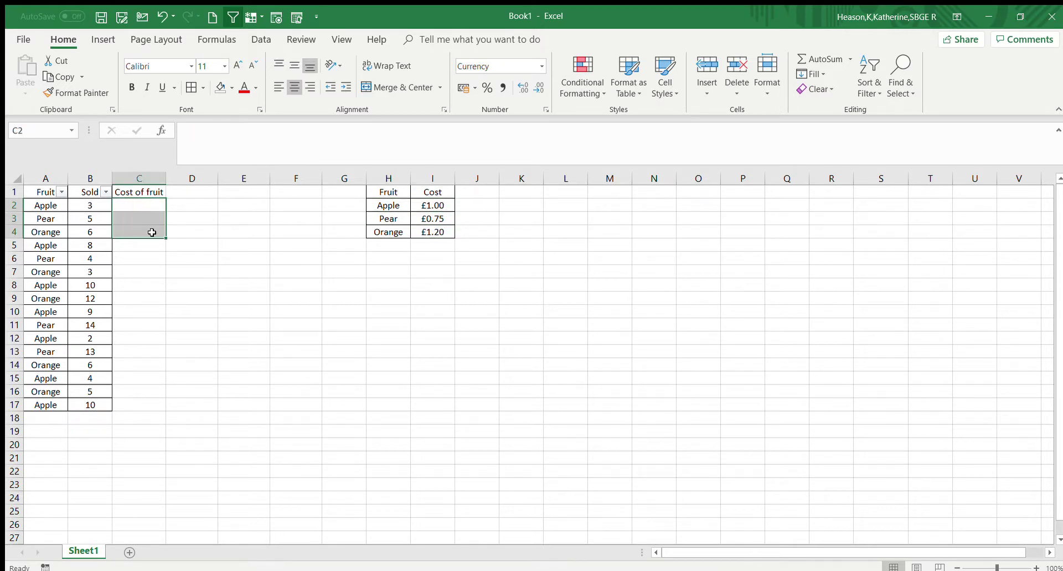
click(154, 204)
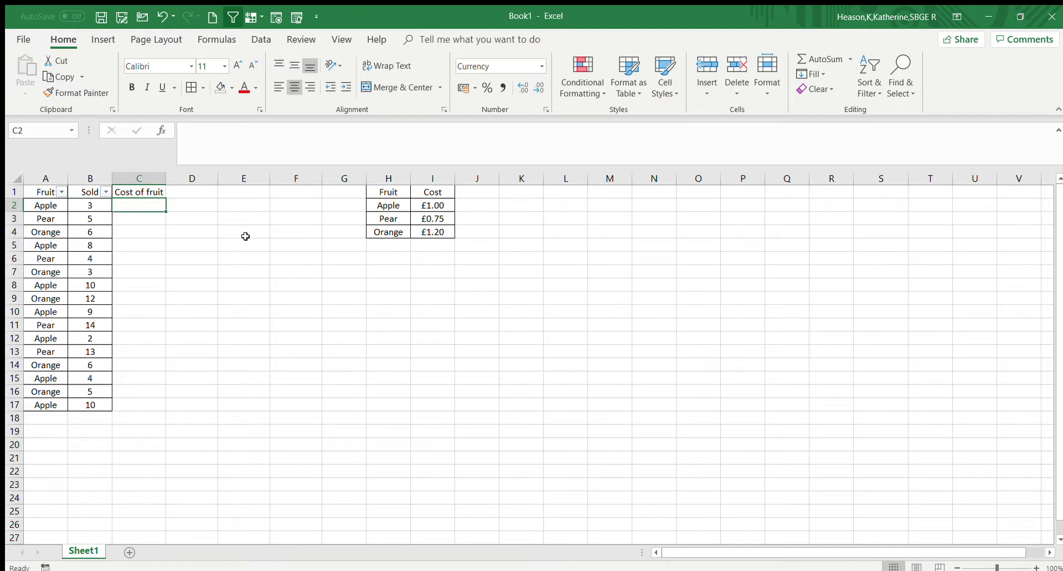
text(vlookup)
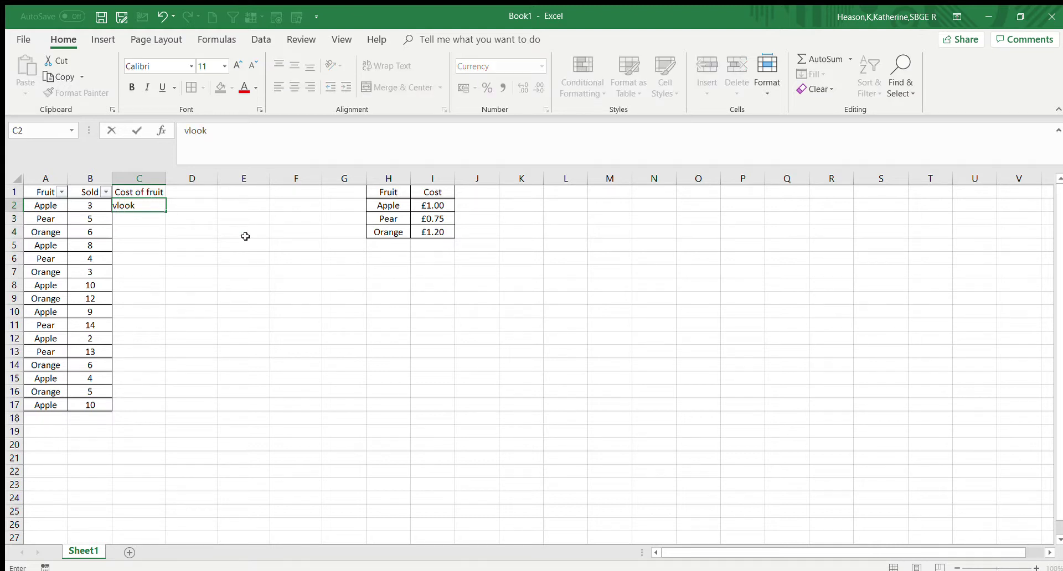
key(BackSpace)
key(BackSpace)
key(BackSpace)
key(BackSpace)
key(BackSpace)
key(BackSpace)
key(BackSpace)
Step: Enter the formula =VLOOKUP(A2,H:I,2,FALSE) in C2 to look up the fruit's cost in the price table
text(=vl)
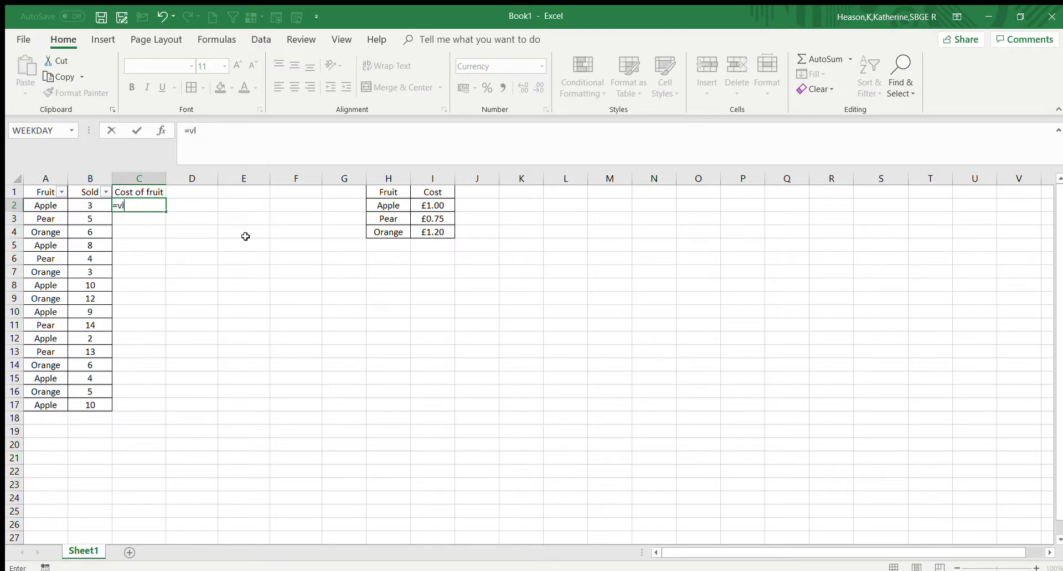
text(ookup()
click(53, 207)
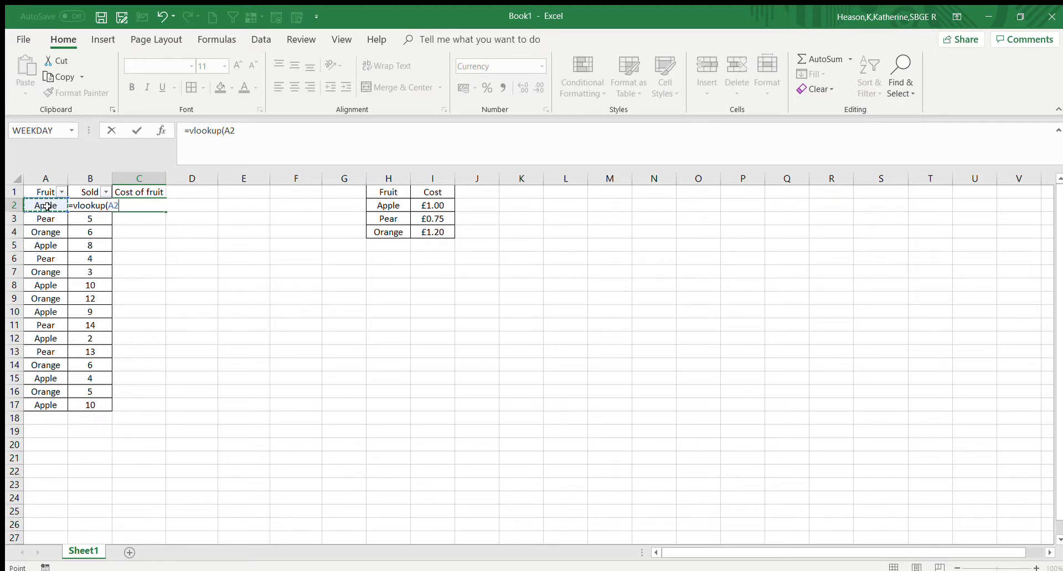
click(262, 133)
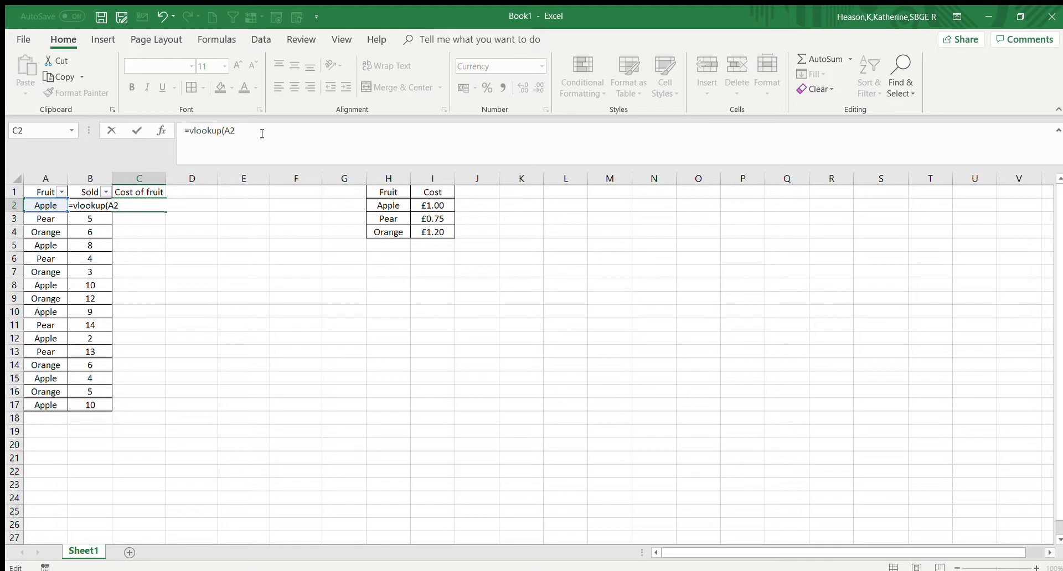
text(,)
drag(400, 194, 430, 232)
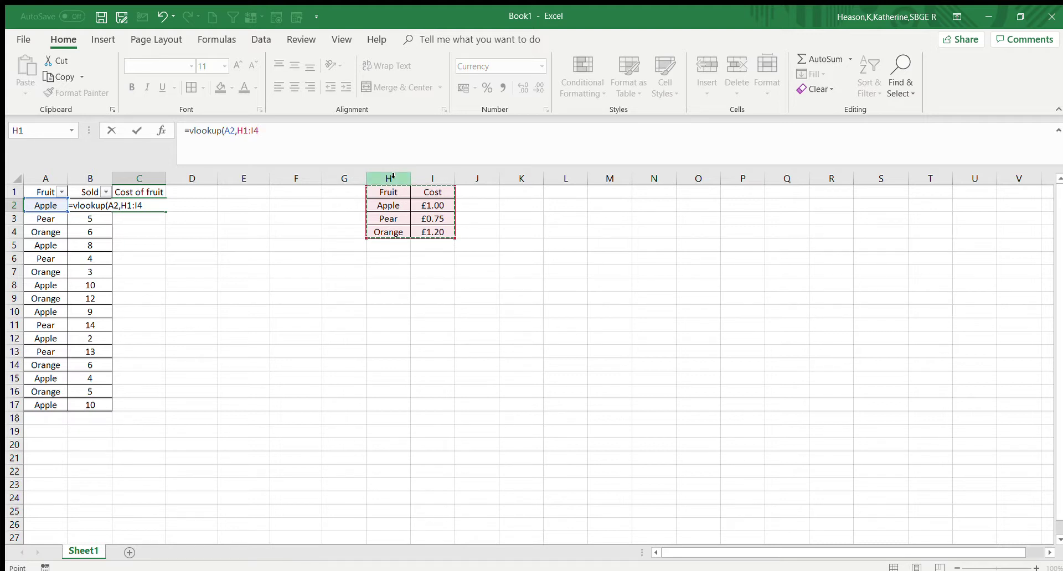
drag(393, 177, 423, 169)
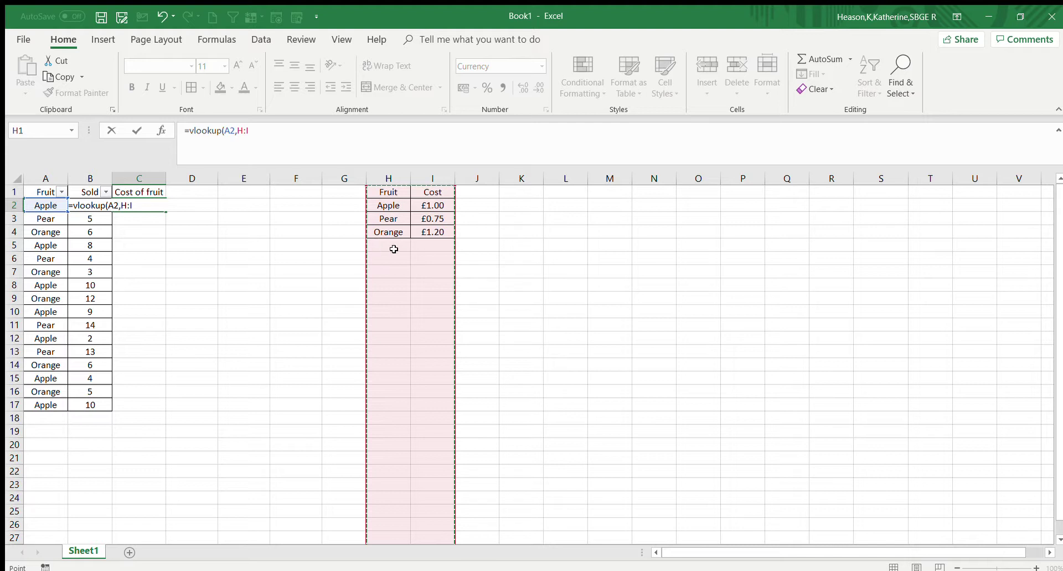
text(,2,)
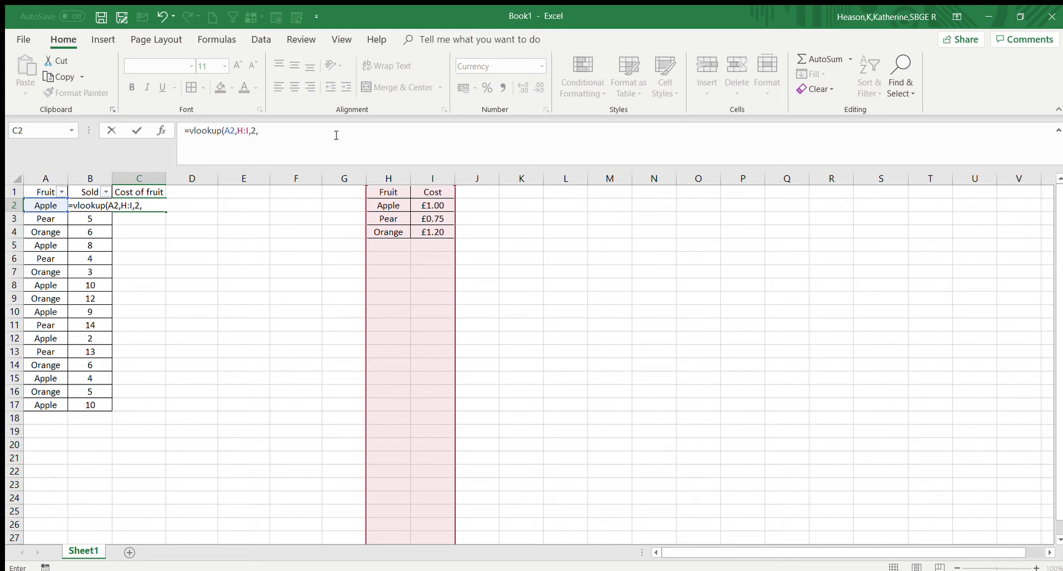
text(false))
key(Return)
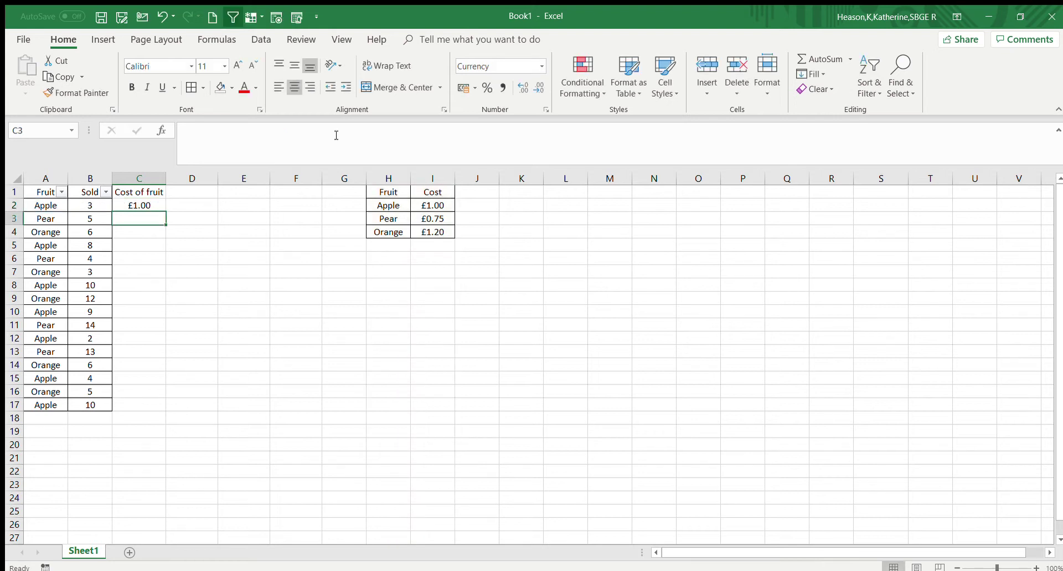
Step: Check the C2 lookup against the Apple price, and copy its formula down to C3
click(141, 202)
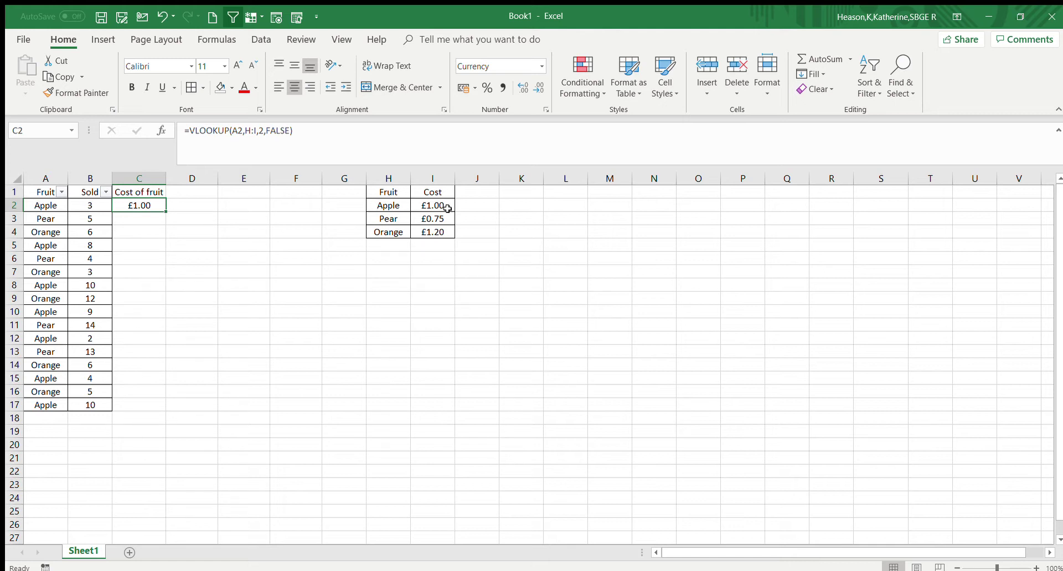
click(60, 211)
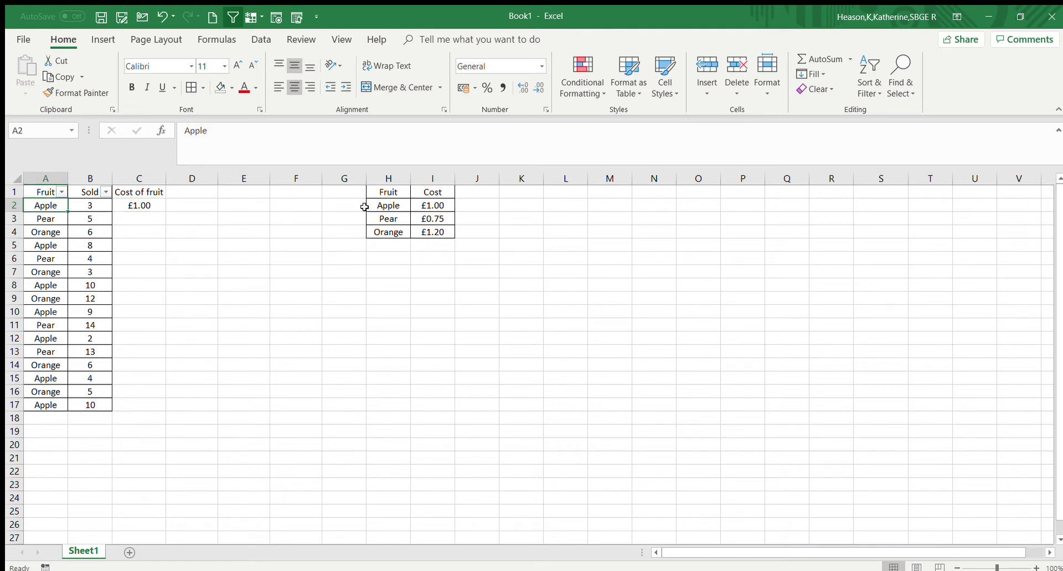
click(385, 206)
click(437, 206)
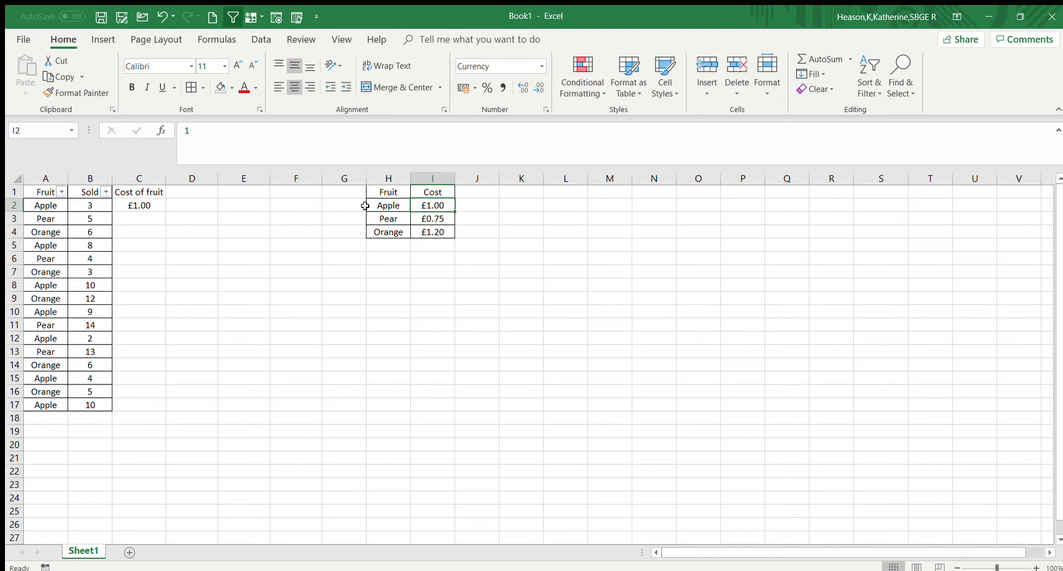
click(158, 205)
drag(166, 212, 148, 219)
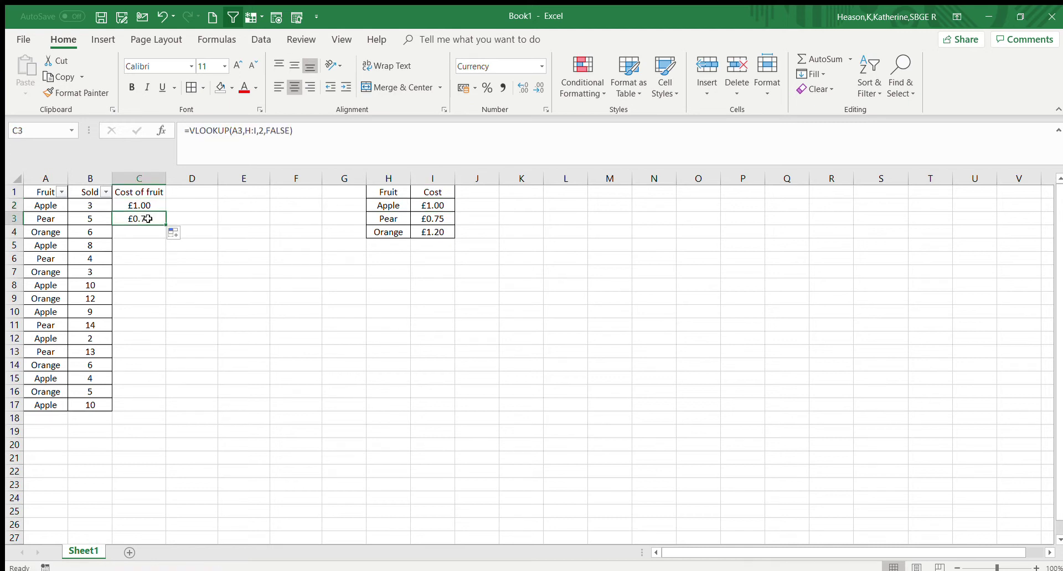
Step: Check the C3 lookup against the Pear price, and fill its formula down to C17
click(55, 219)
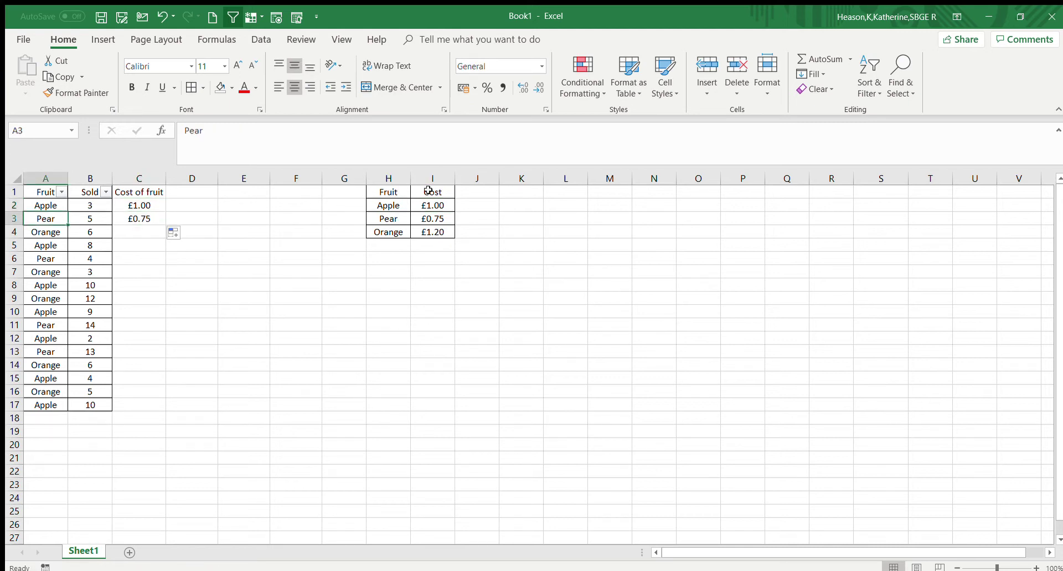
click(386, 220)
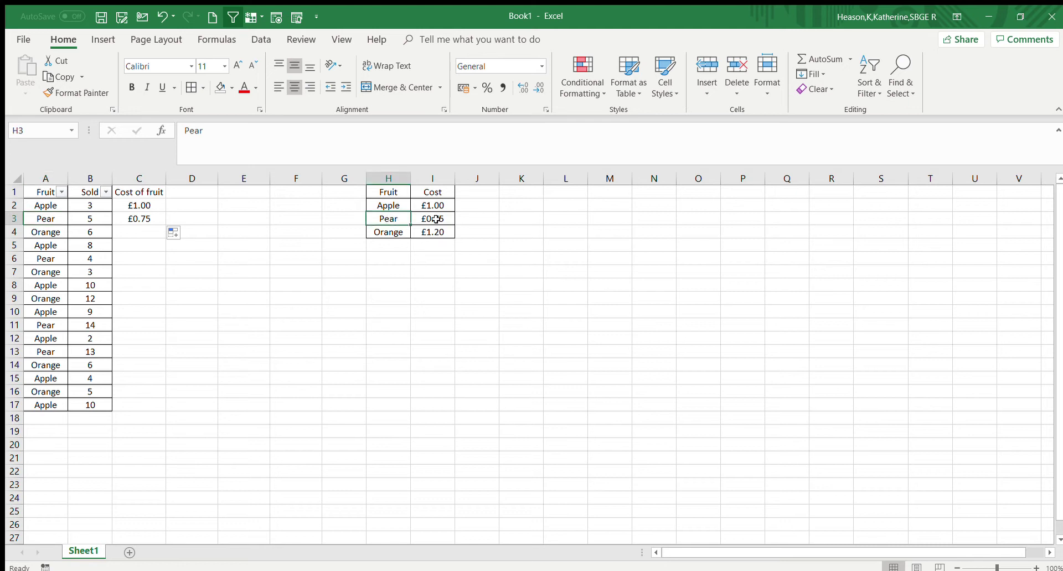
click(441, 218)
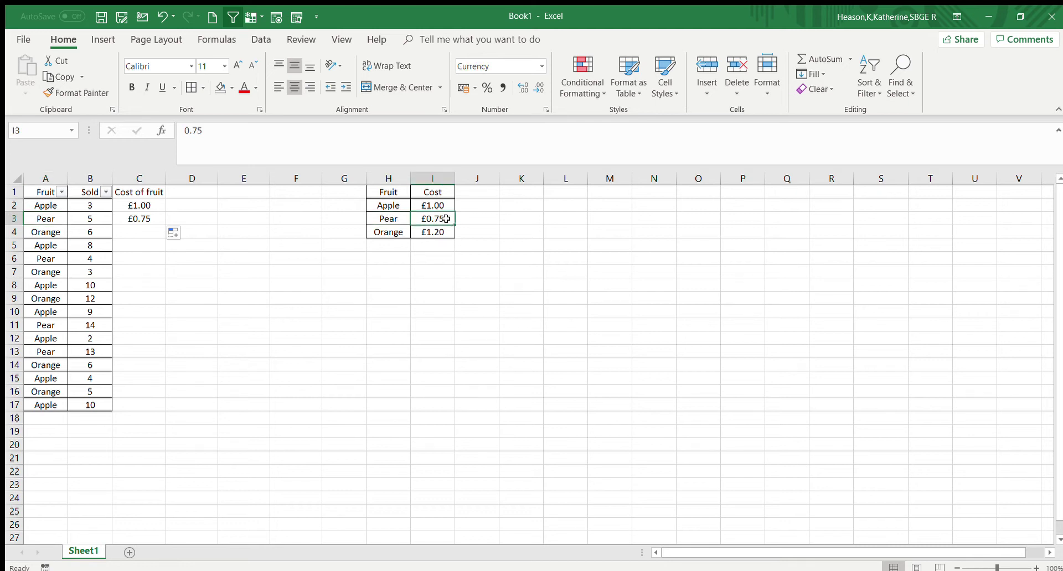
click(148, 222)
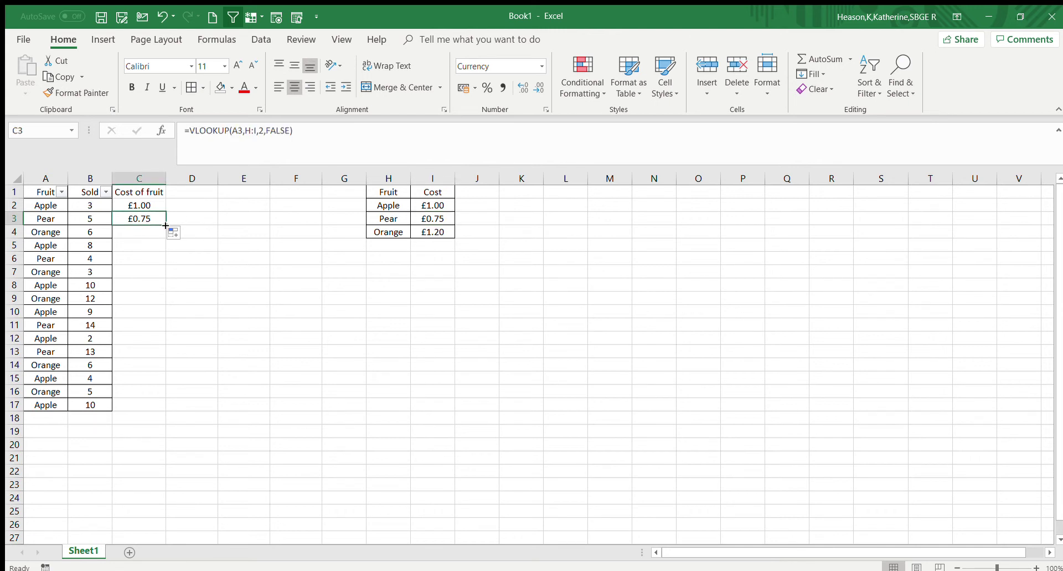
double_click(165, 225)
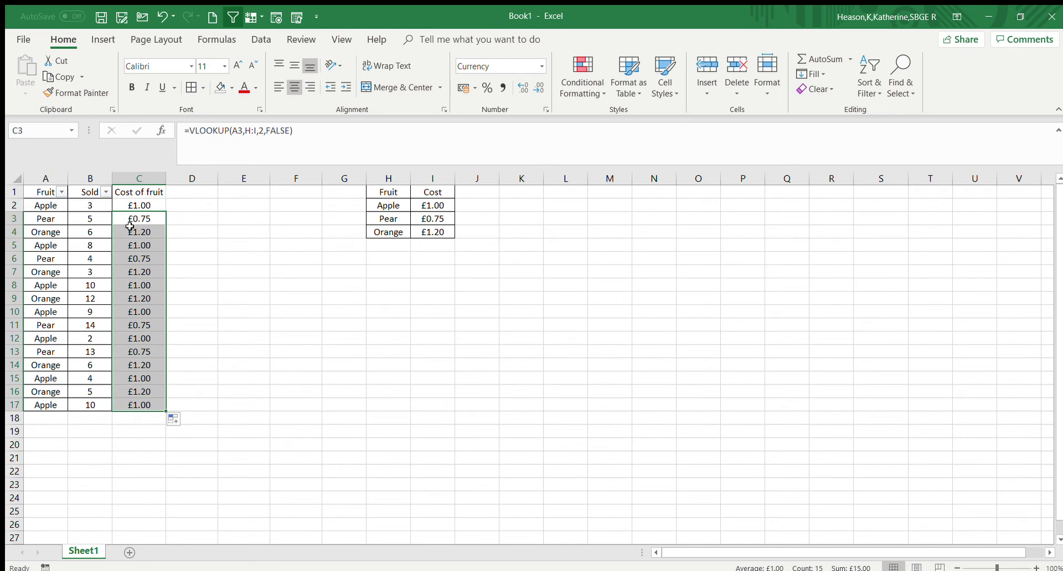
click(154, 287)
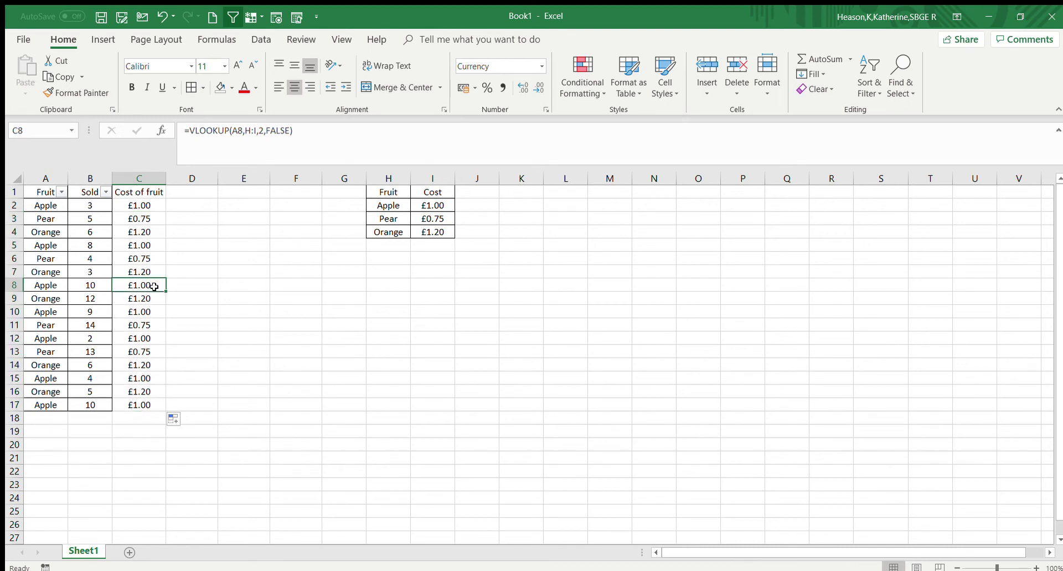